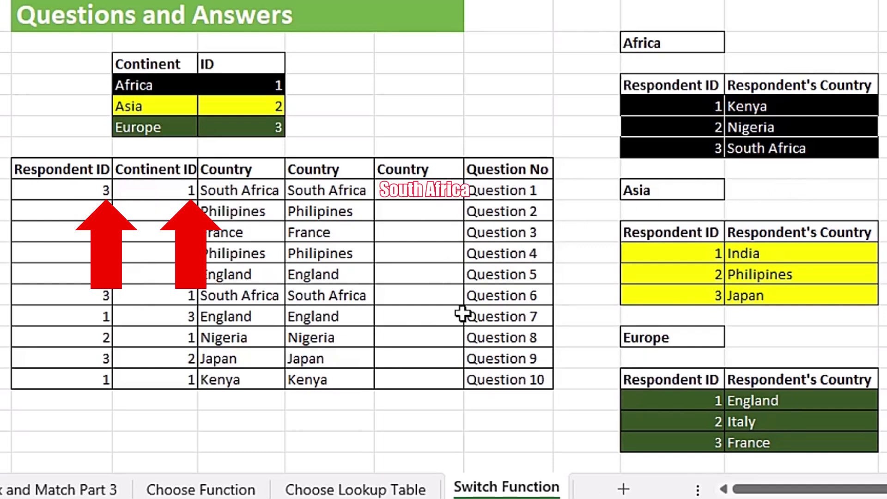
- Examine the existing INDEX/MATCH and VLOOKUP/CHOOSE formulas in the Question 1 row of the first two Country columns
double_click(254, 191)
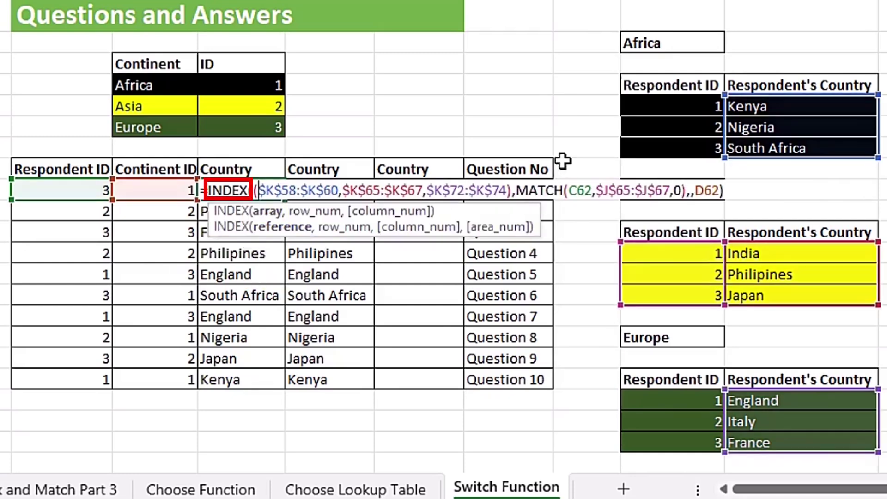
key("Escape")
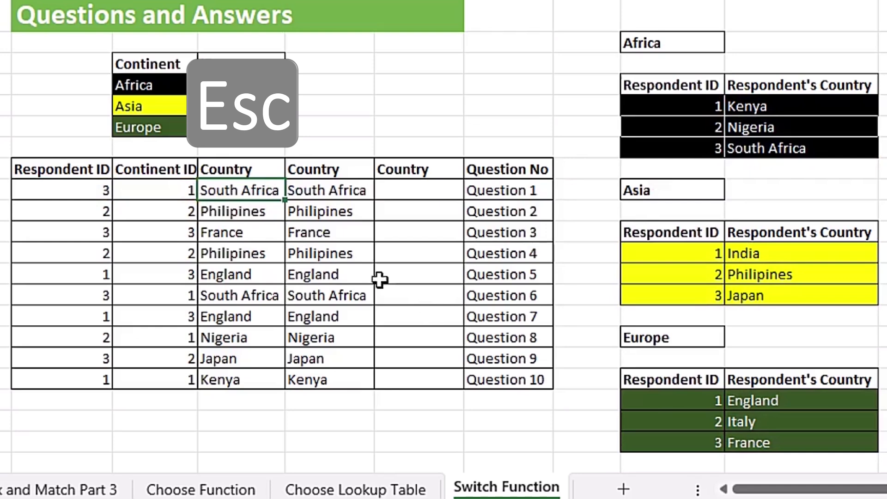
double_click(329, 191)
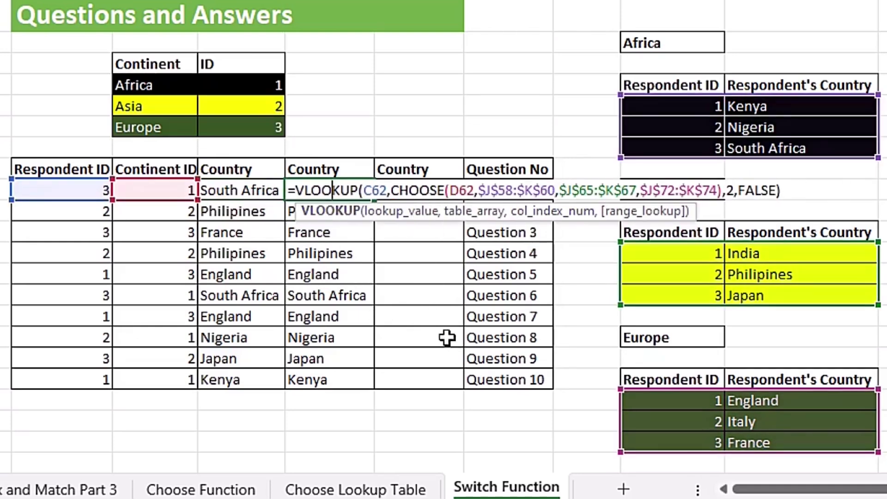
key("Escape")
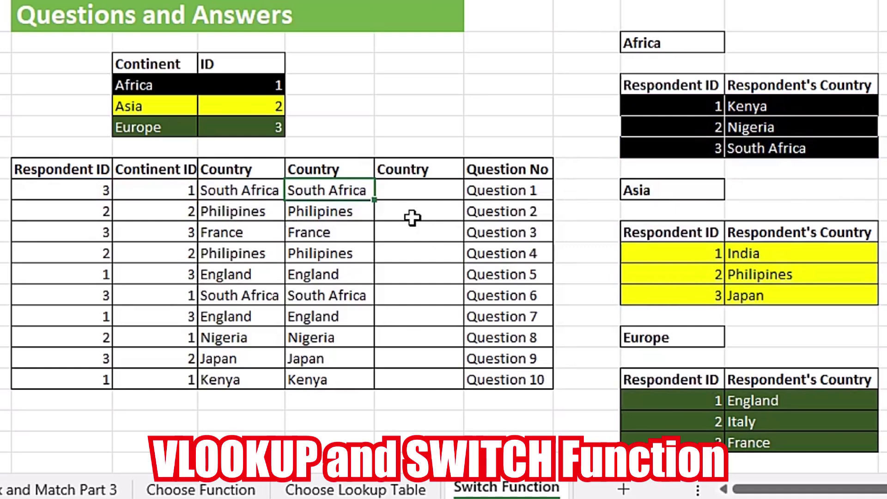
- Start a VLOOKUP formula in the empty third Country column for Question 1, with Respondent ID cell C62 as lookup value
left_click(410, 189)
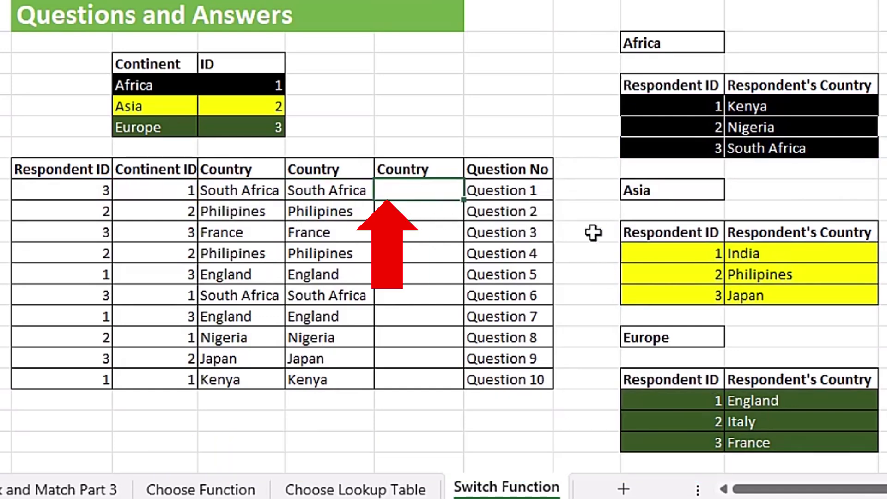
type("=vl")
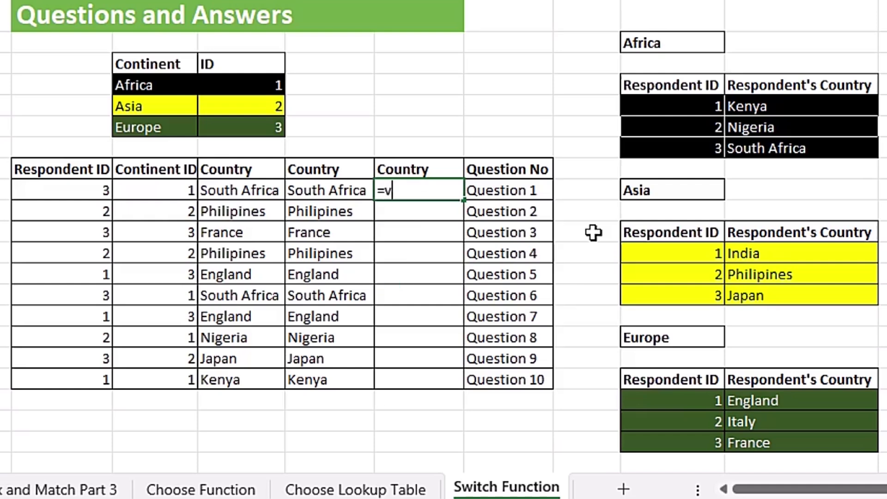
key("Tab")
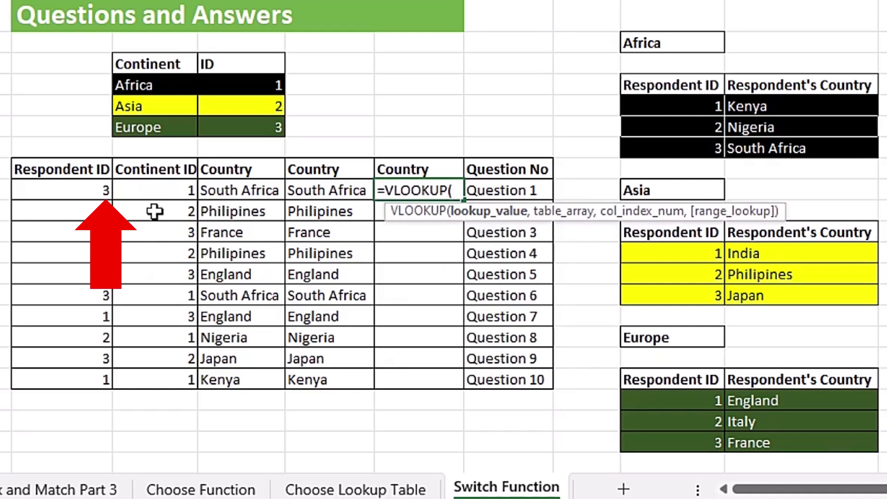
left_click(54, 191)
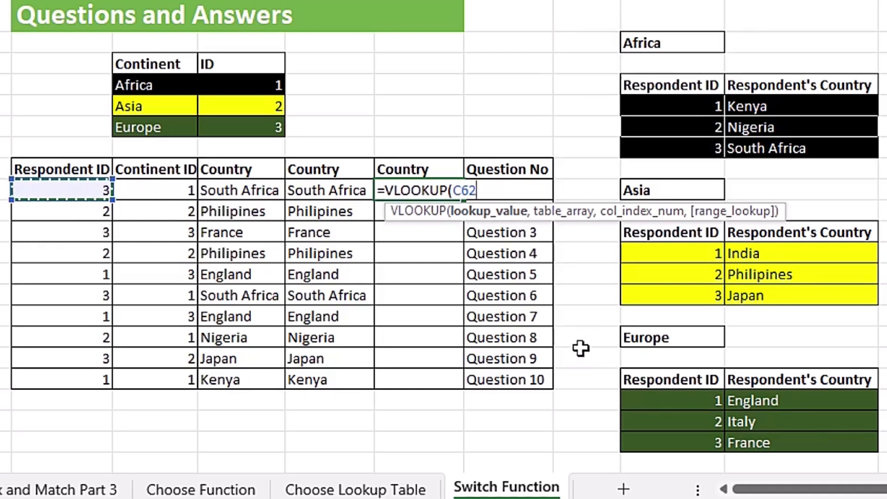
type(",")
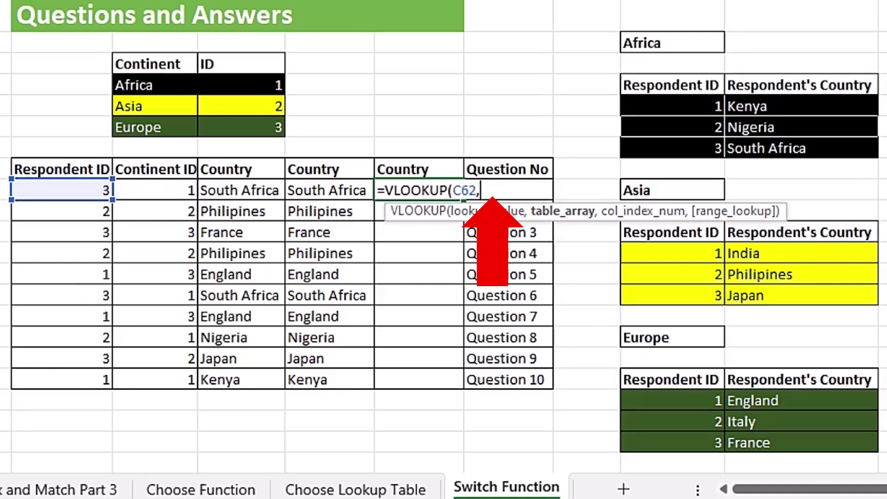
- Nest a SWITCH function as the VLOOKUP table array, using Continent ID cell D62 as its expression
type("swi")
key("Tab")
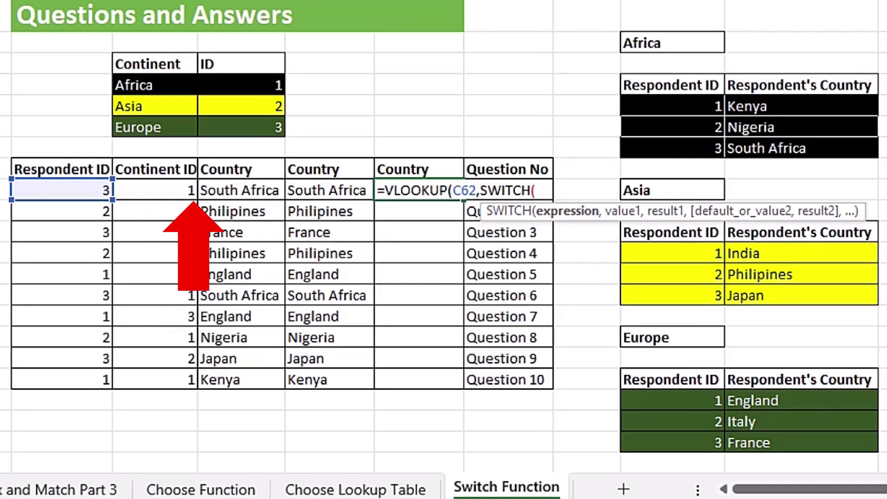
left_click(150, 192)
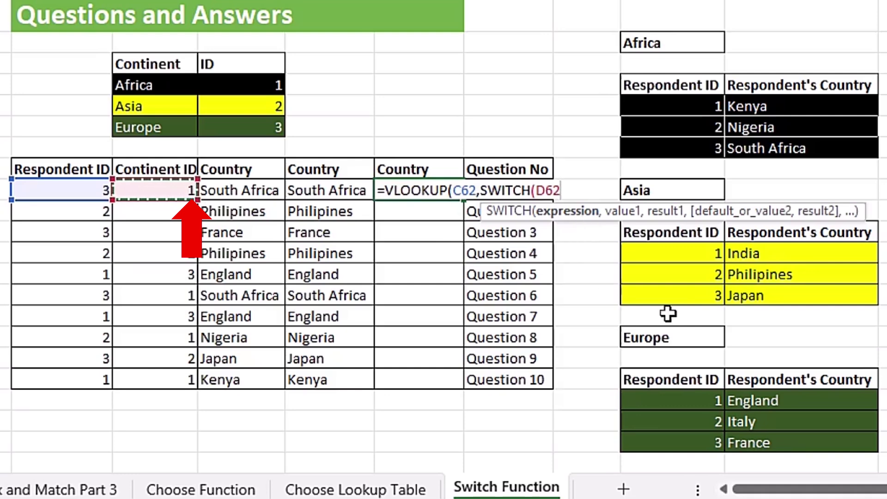
type(",")
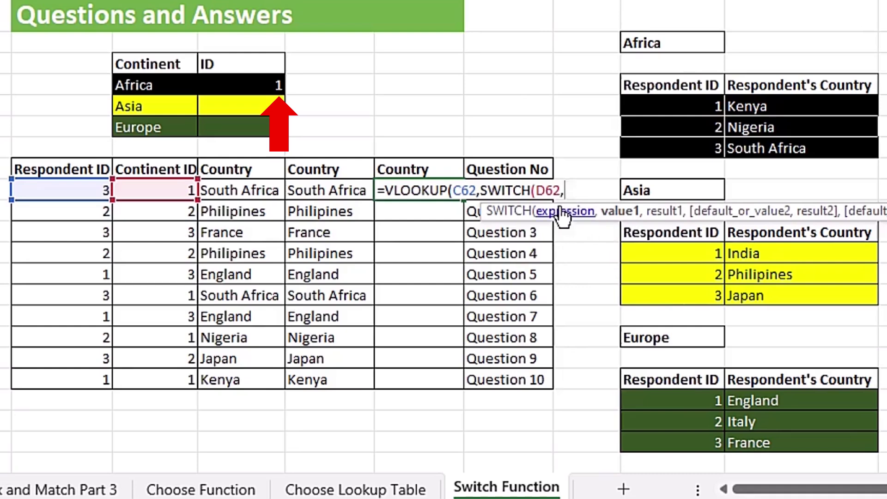
- Add the Africa pair to SWITCH: absolute ID cell $E$57 as value1 and table range $J$58:$K$60 as result1
left_click(240, 85)
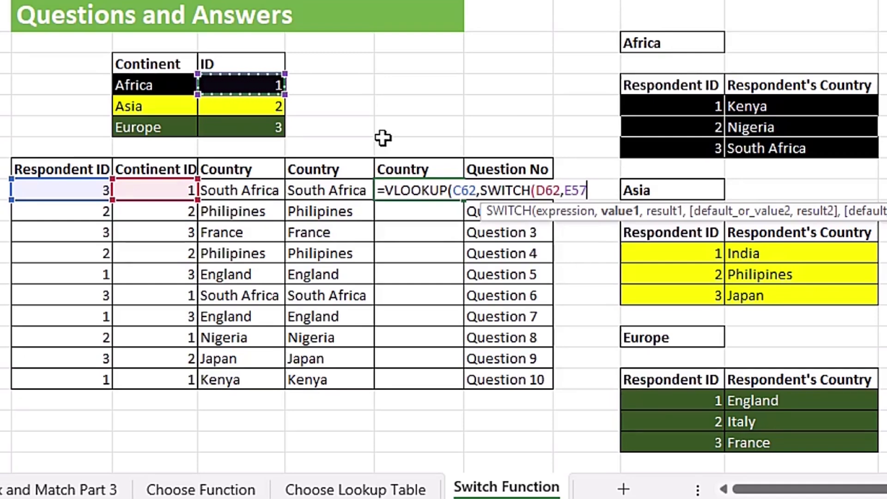
key("F4")
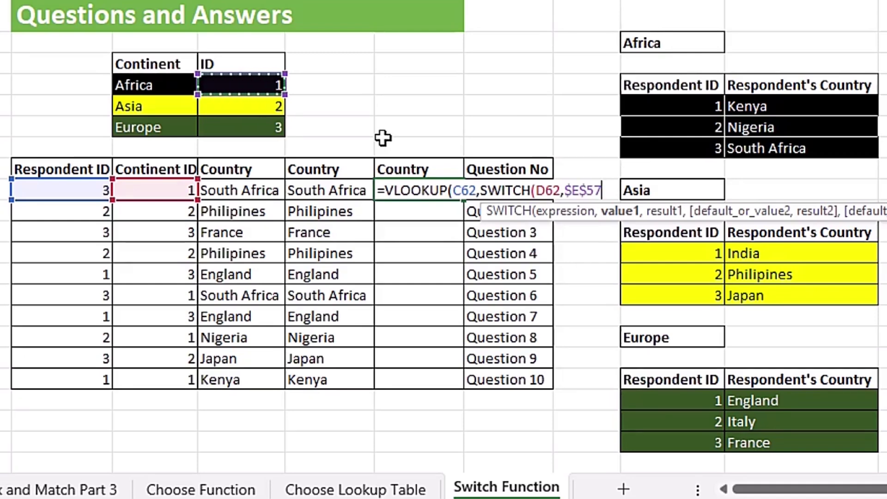
type(",")
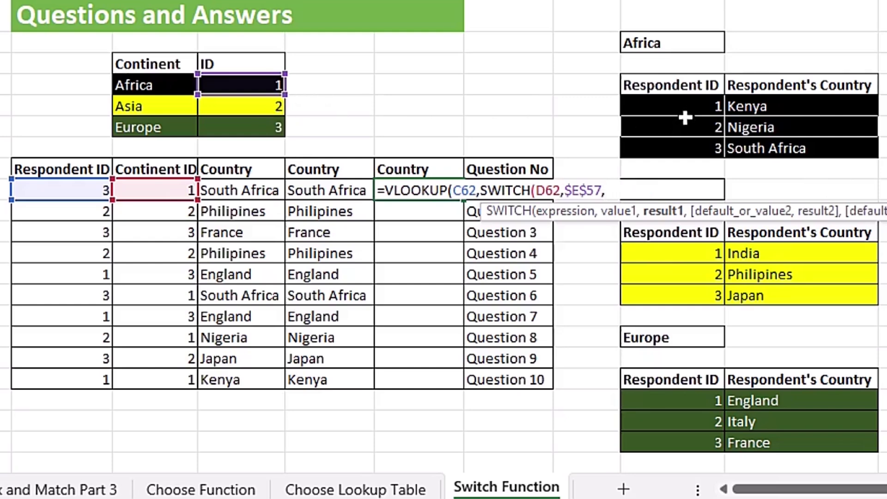
left_click_drag(684, 106, 659, 160)
key("F4")
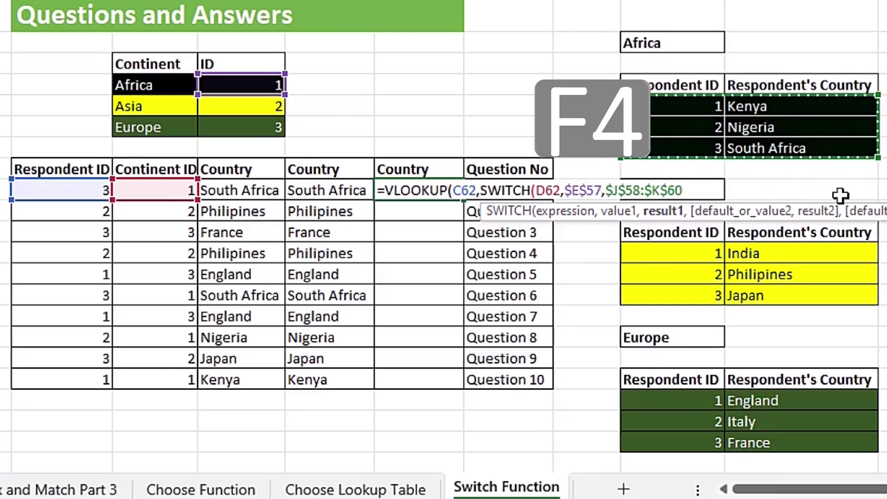
type(",")
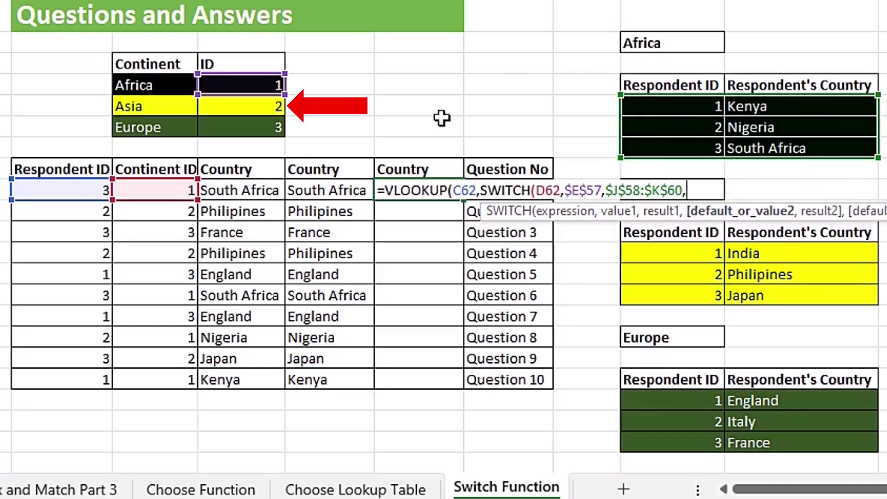
- Add the Asia pair to SWITCH: absolute ID cell $E$58 as value2 and table range $J$65:$K$67 as result2
left_click(233, 107)
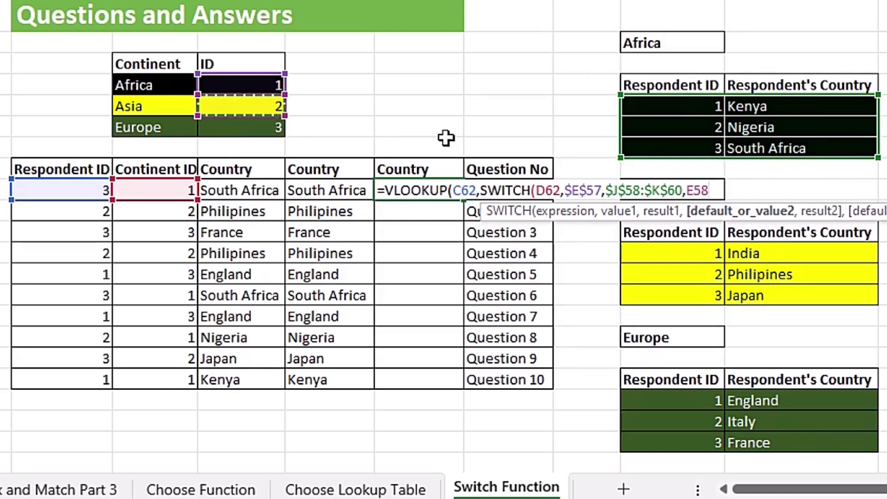
key("F4")
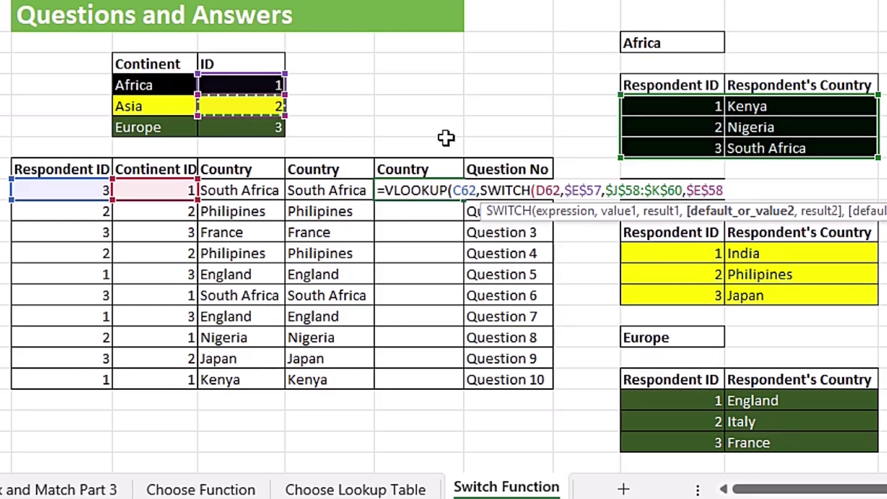
type(",")
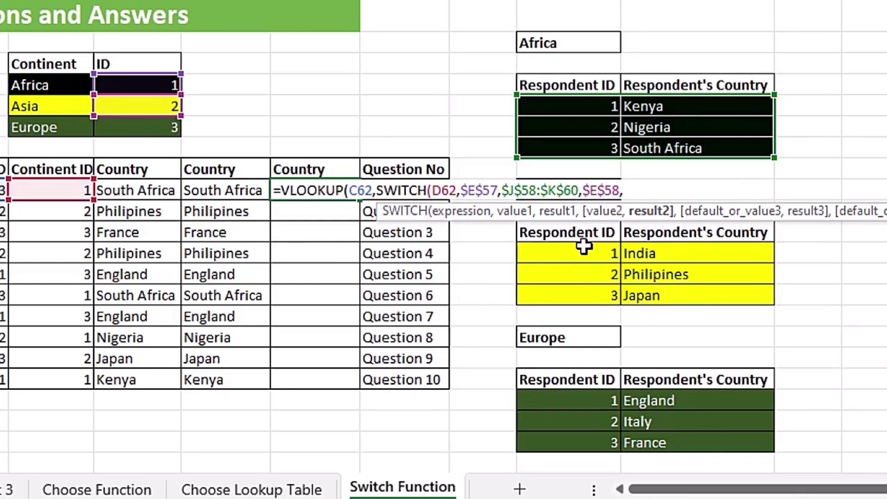
mouse_move(584, 248)
left_mouse_down()
mouse_move(650, 254)
mouse_move(693, 293)
left_mouse_up()
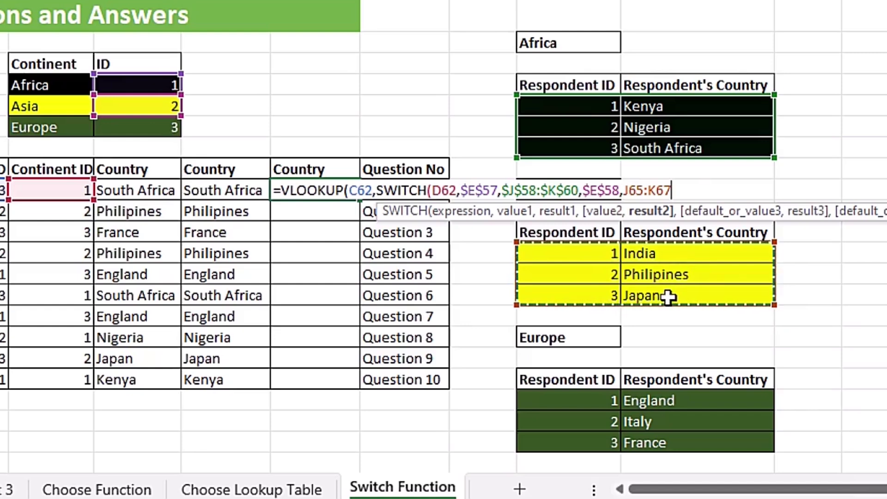
key("F4")
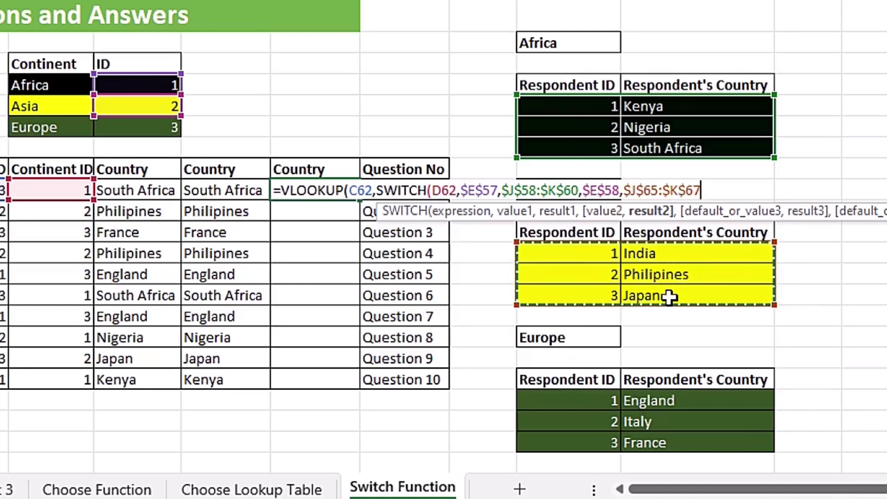
type(",")
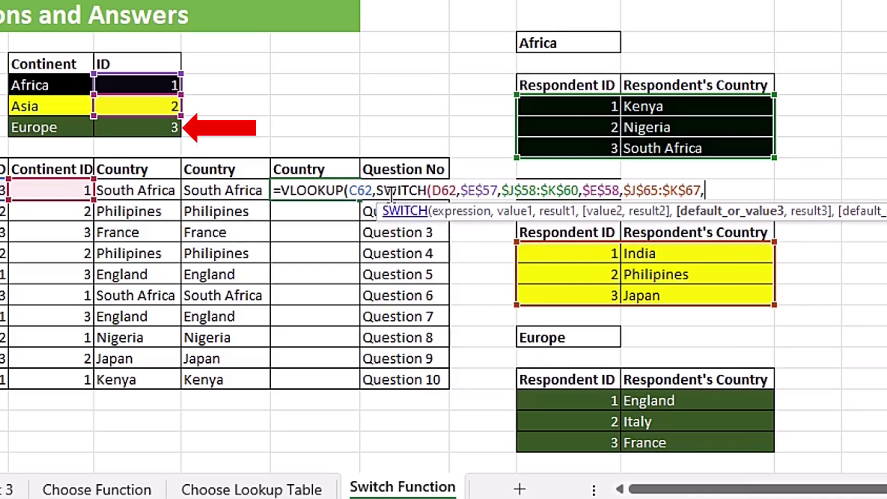
- Complete SWITCH with the Europe pair, absolute ID cell $E$59 and table range $J$72:$K$74, and preview what the closed function returns
left_click(131, 127)
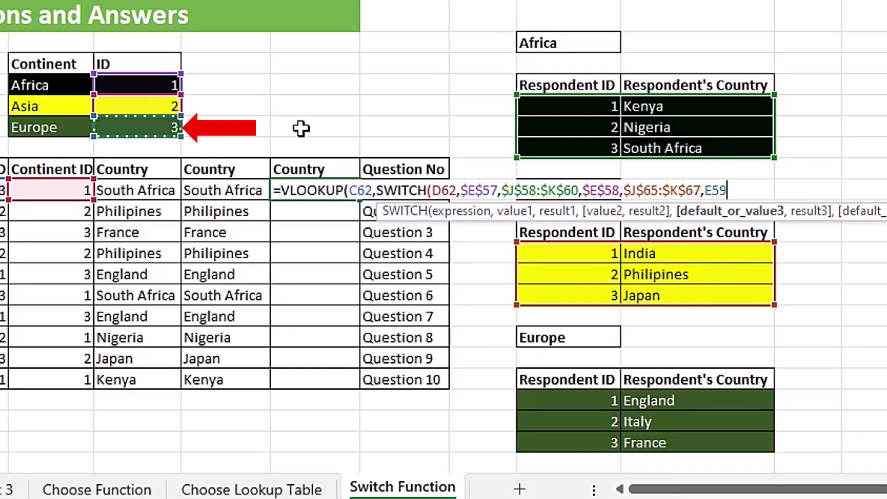
key("F4")
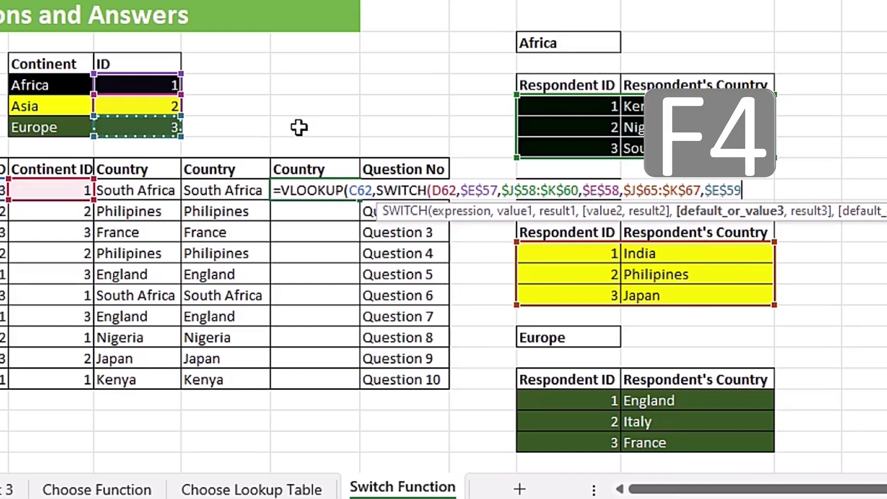
type(",")
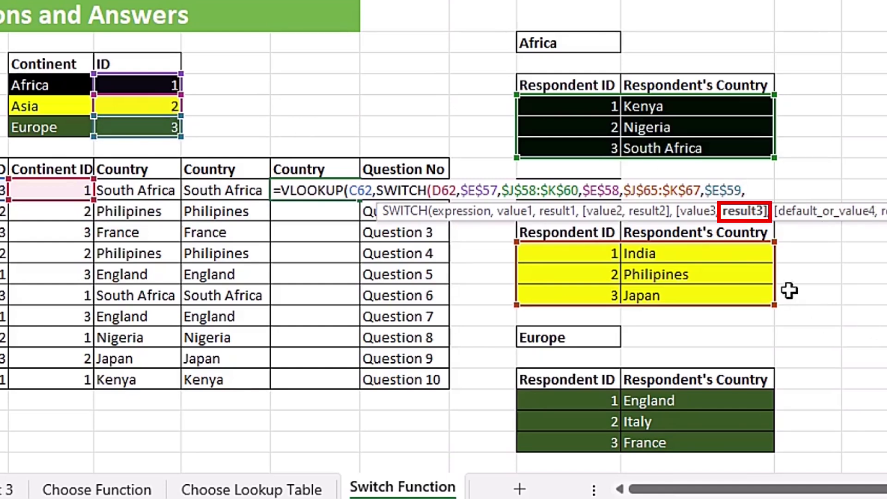
left_click_drag(587, 403, 673, 439)
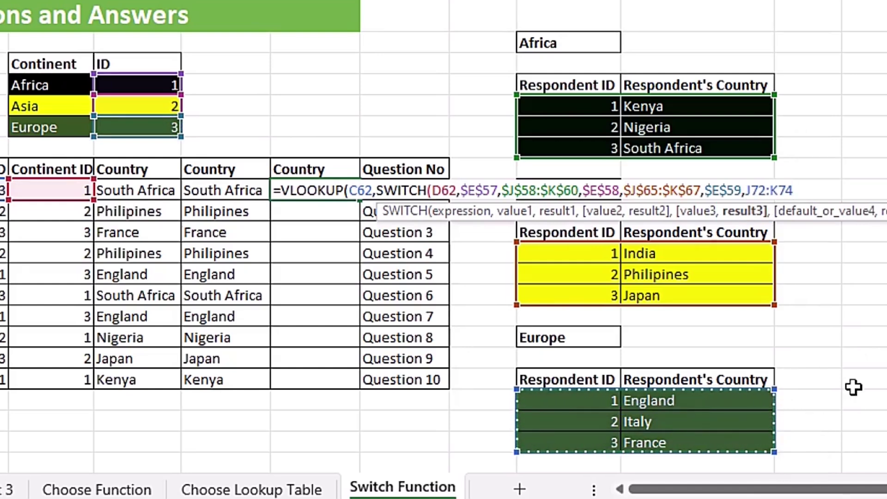
key("F4")
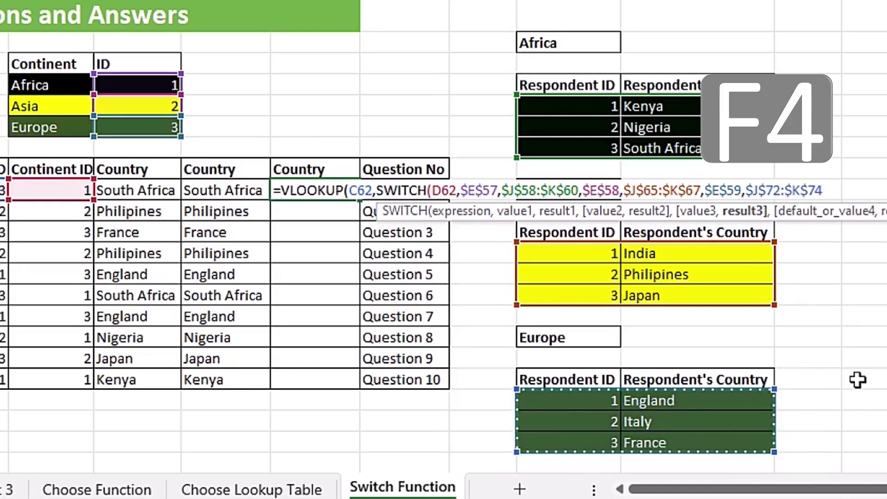
type(")")
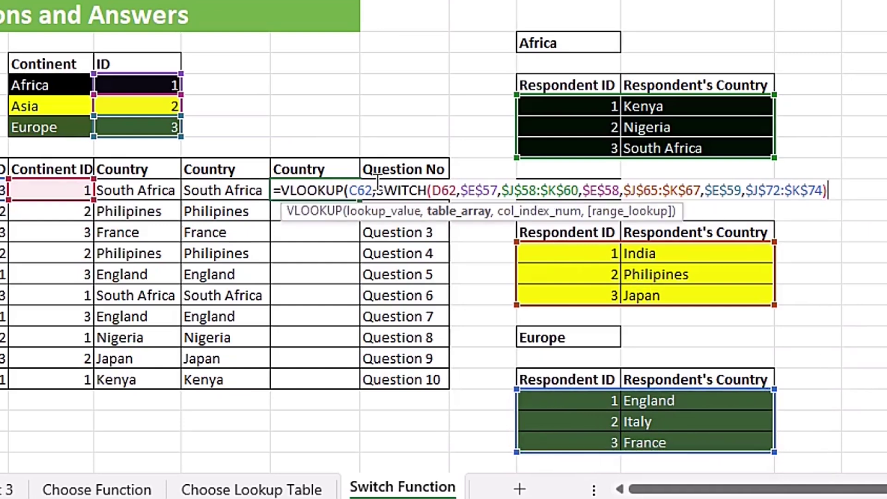
left_click_drag(377, 190, 830, 197)
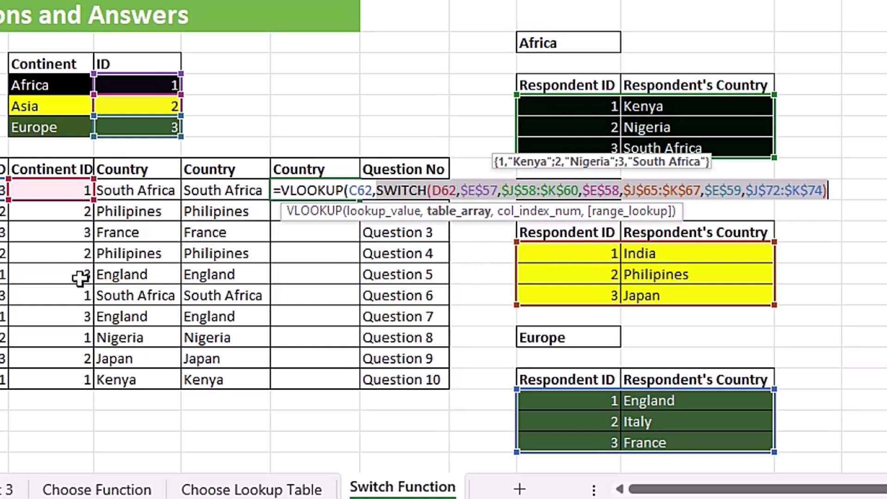
left_click(833, 190)
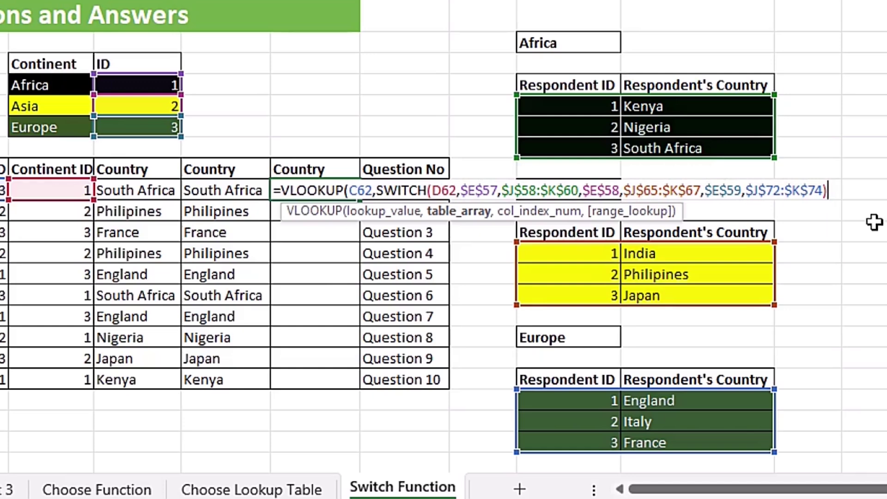
- Set the VLOOKUP column index number to 2 and the range lookup to FALSE for an exact match
type(",")
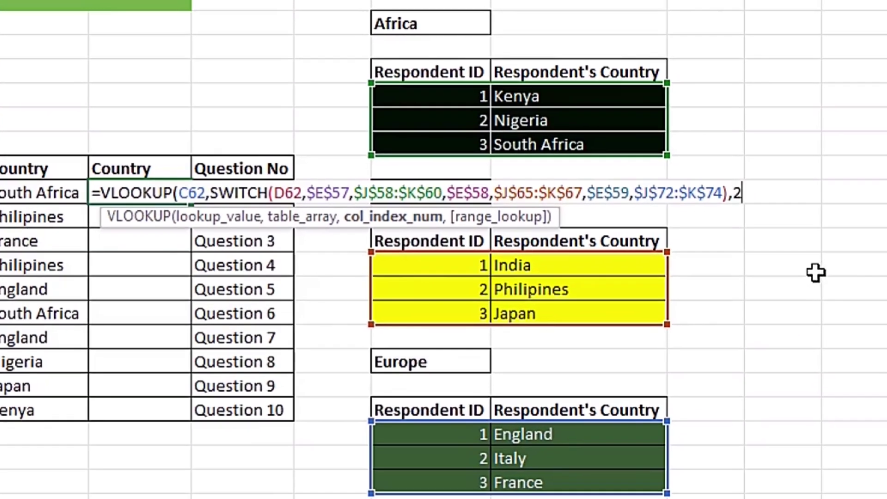
type(",")
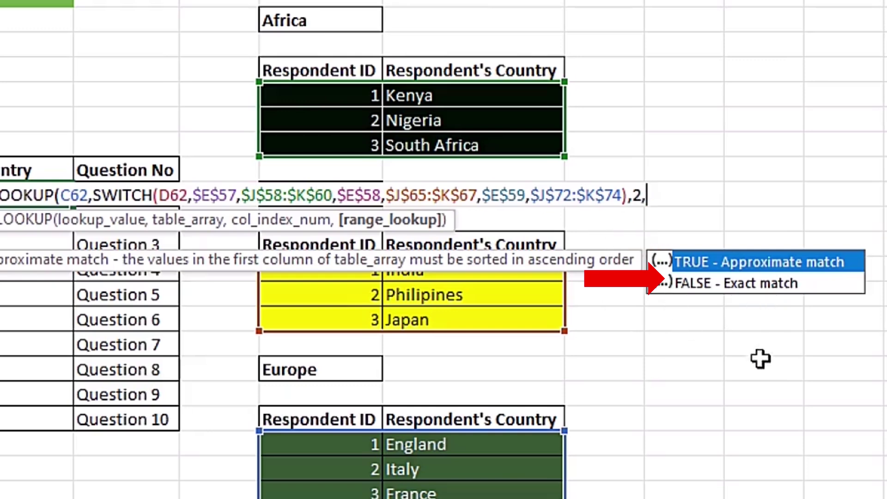
key("Down")
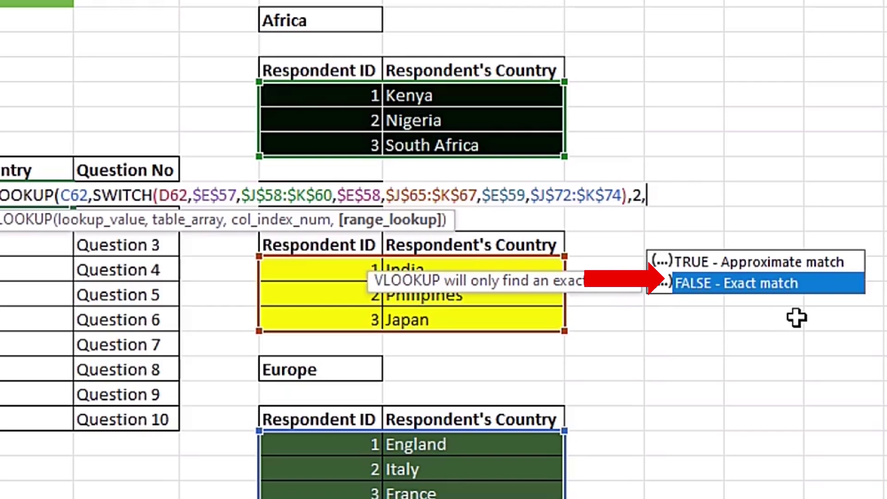
key("Tab")
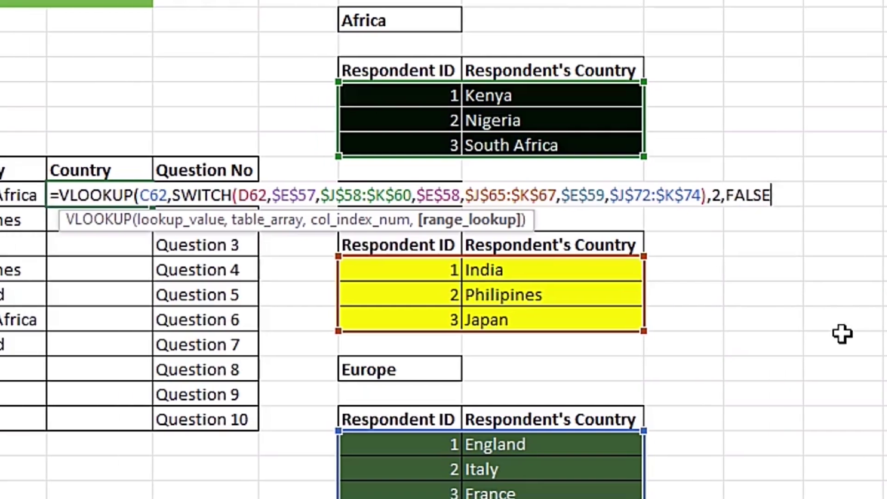
- Close and enter the VLOOKUP formula in the third Country column, and fill it down from the Question 1 row through Question 10
type(")")
key("ctrl+Return")
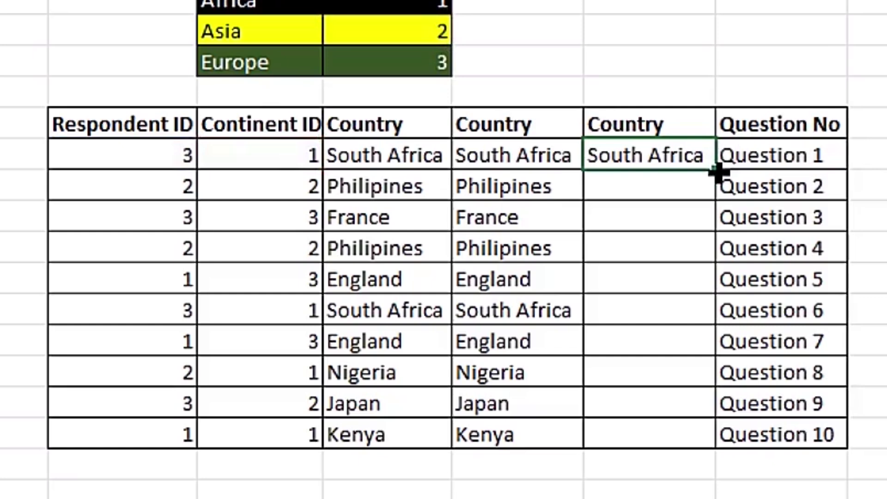
left_click_drag(219, 209, 219, 405)
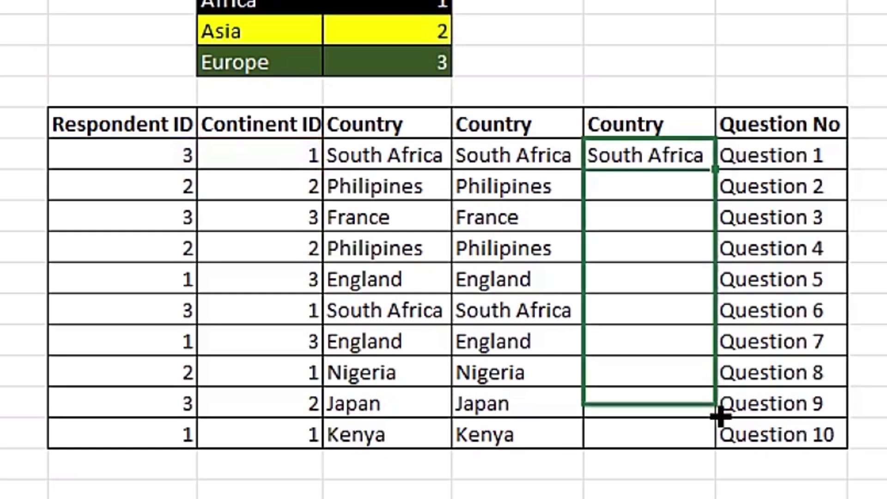
left_click_drag(719, 416, 719, 447)
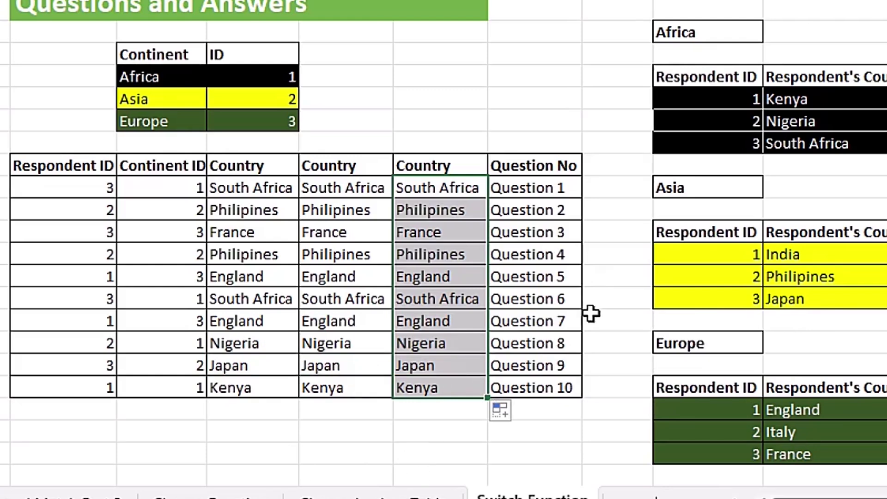
- Examine the formulas in the Question 1 row of all three Country columns to compare the lookup methods, leaving each one unedited
double_click(256, 190)
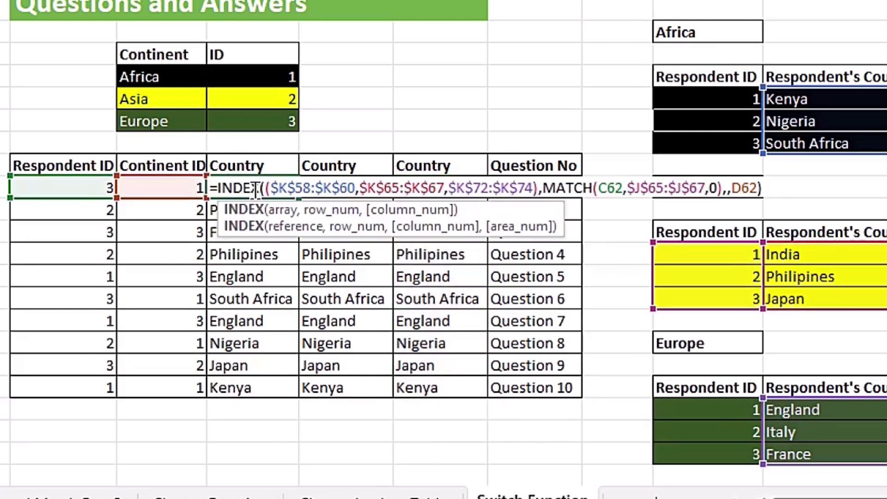
double_click(314, 190)
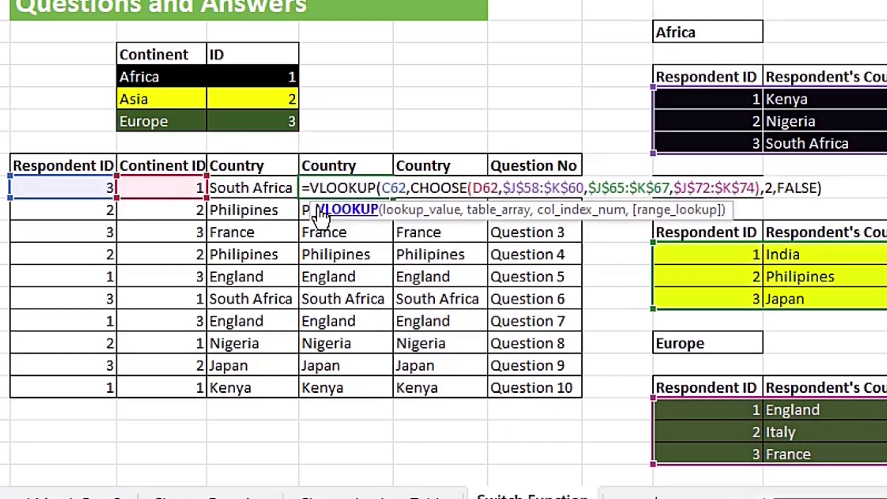
key("Escape")
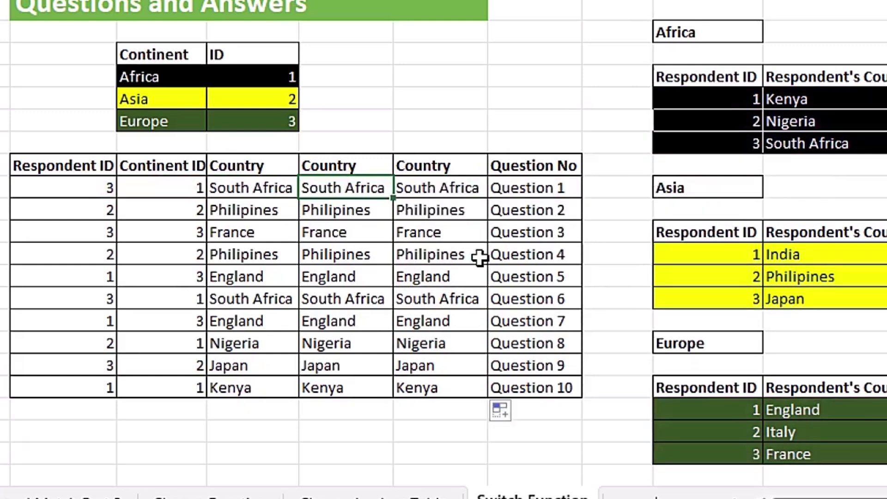
double_click(409, 190)
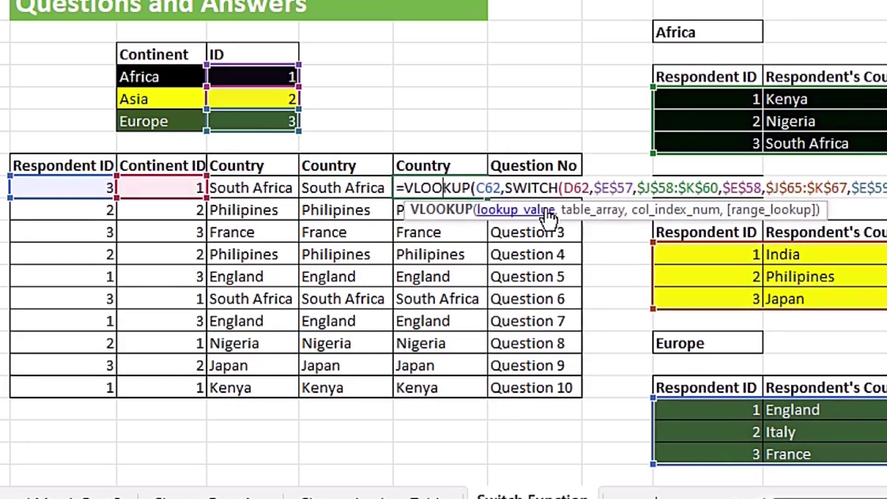
key("Escape")
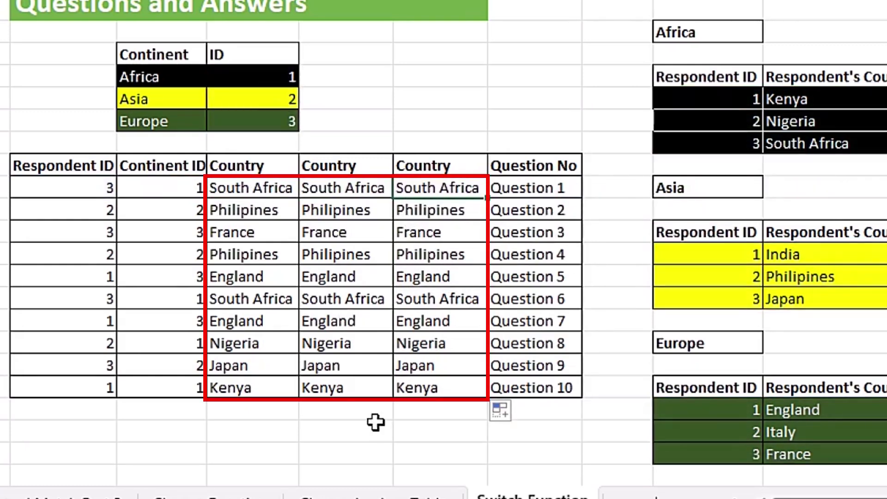